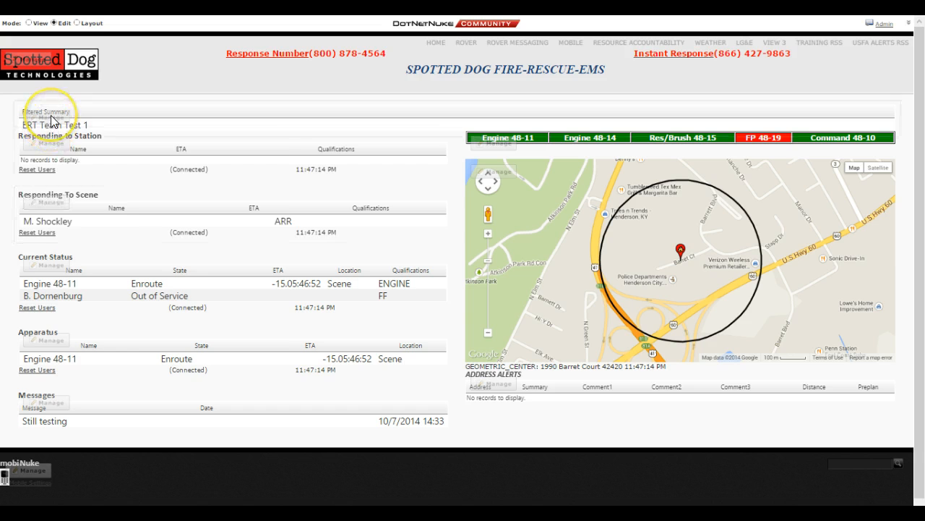
# Review the Filtered Summary module's management options and the page's pane layout, and return to Edit mode
pyautogui.moveTo(51, 120)
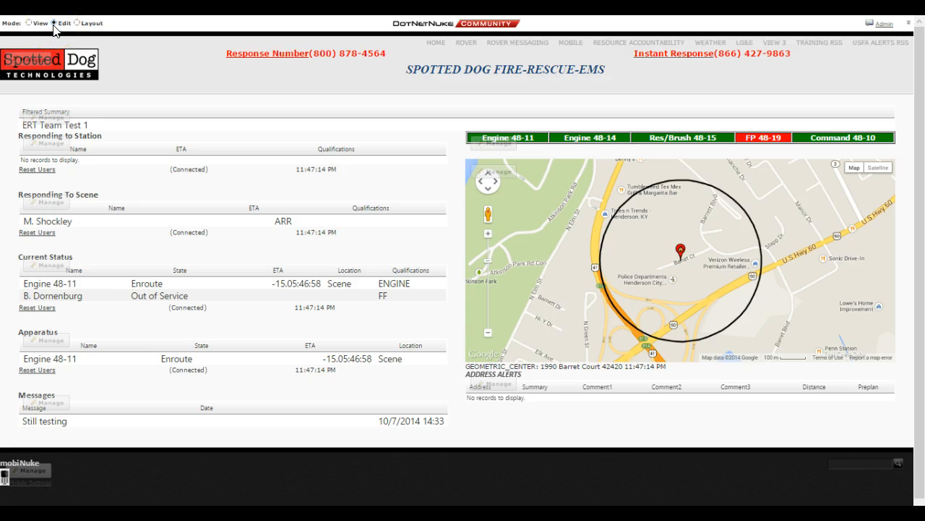
pyautogui.click(60, 122)
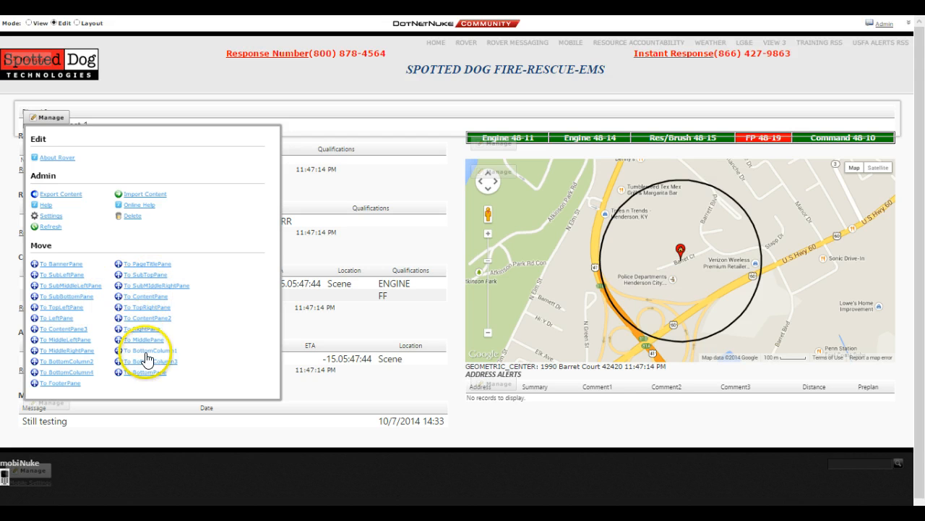
pyautogui.click(77, 23)
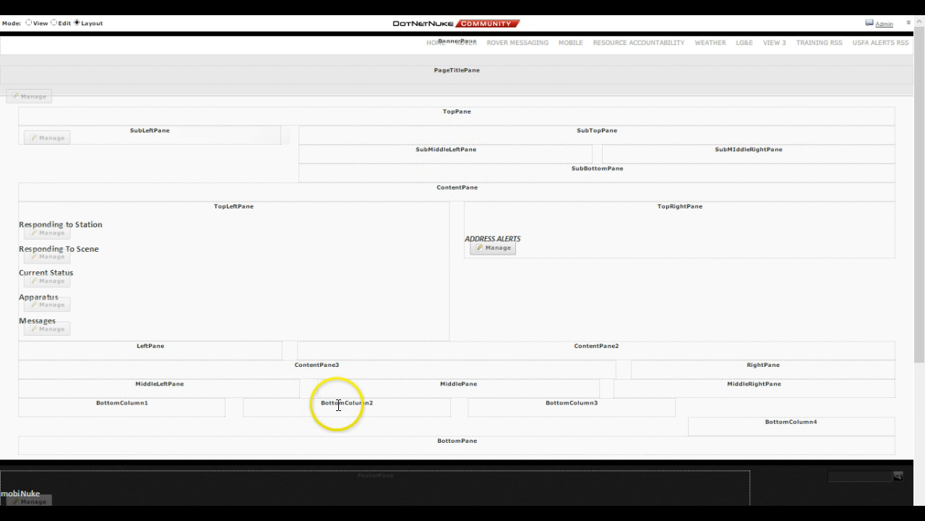
pyautogui.click(54, 24)
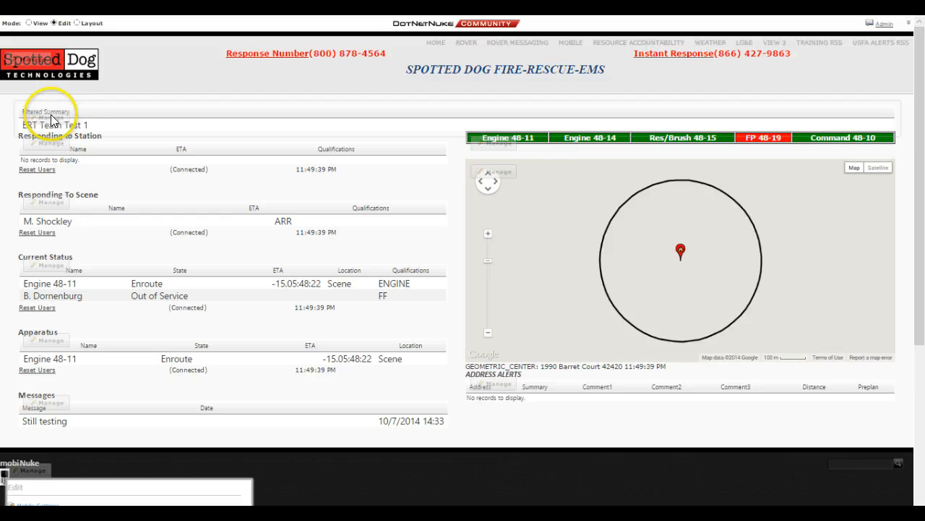
# Open the Filtered Summary module's Rover settings and examine its display mode, organization, threshold and row options
pyautogui.moveTo(49, 120)
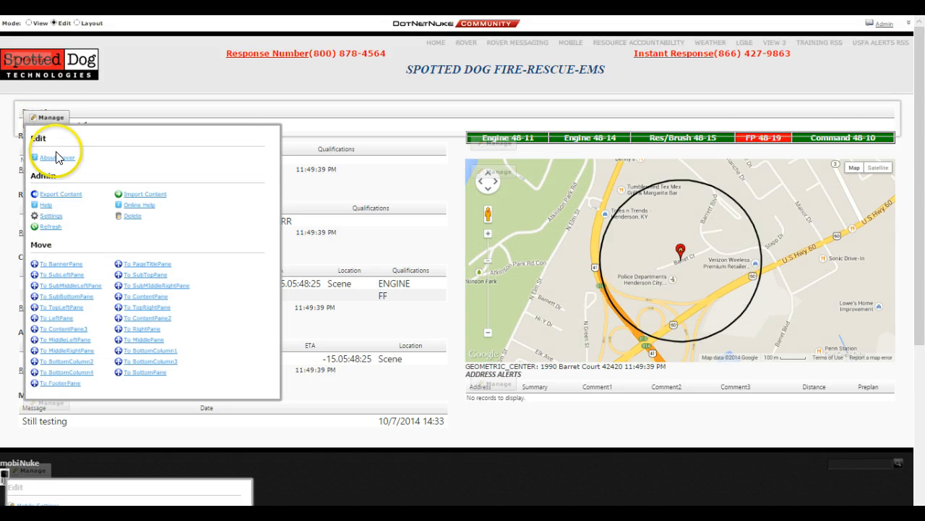
pyautogui.click(50, 217)
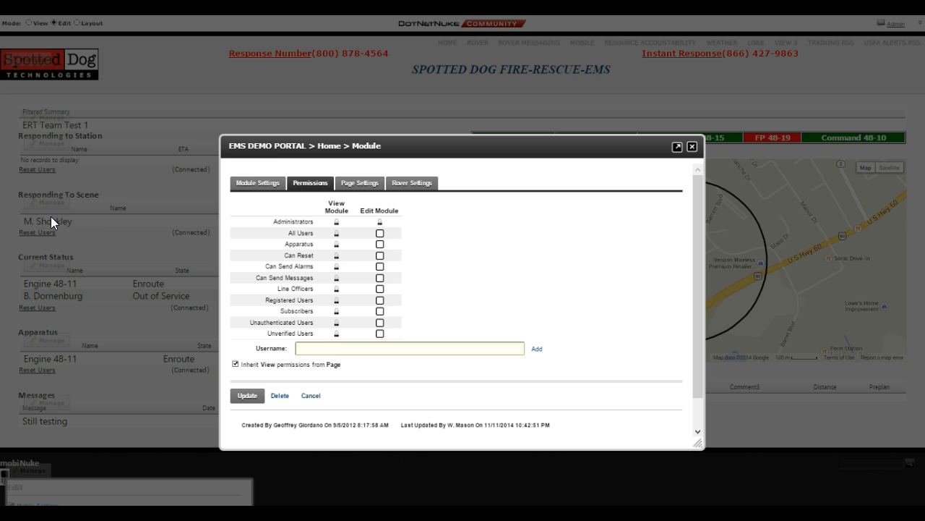
pyautogui.click(415, 185)
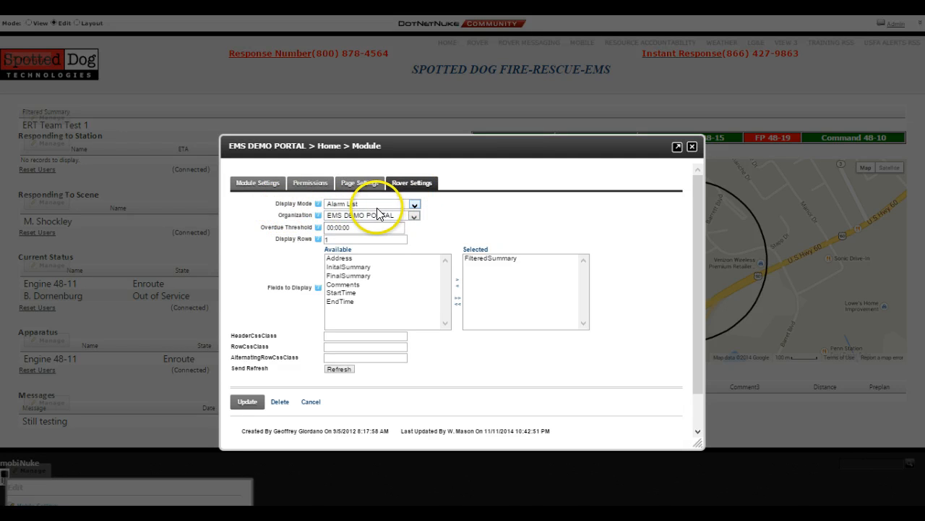
pyautogui.moveTo(318, 204)
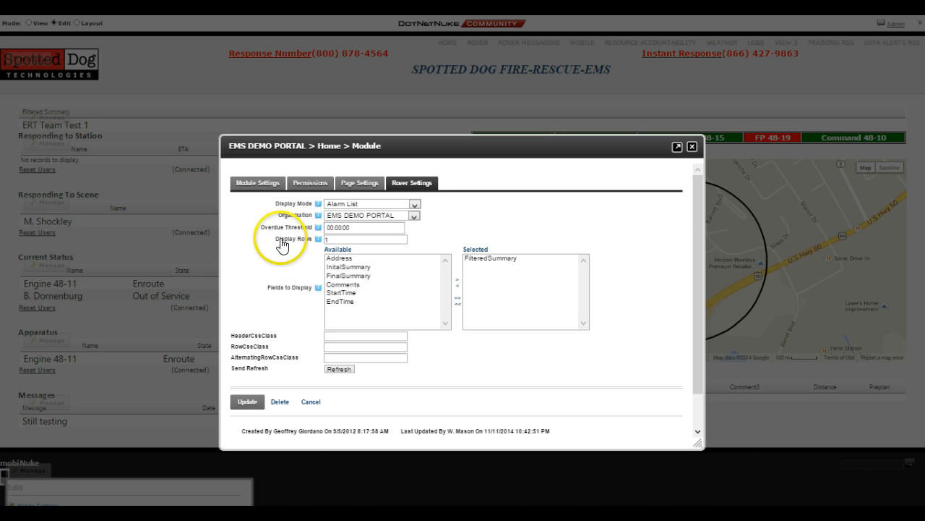
pyautogui.moveTo(293, 241)
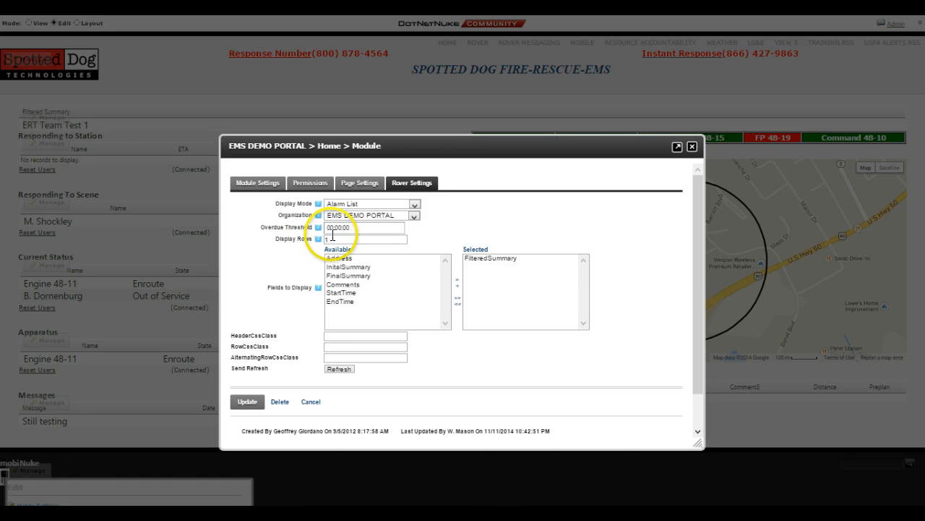
# Try a Display Rows value of 3 for the alarm list and restore it to 1
pyautogui.moveTo(330, 240); pyautogui.dragTo(321, 240)
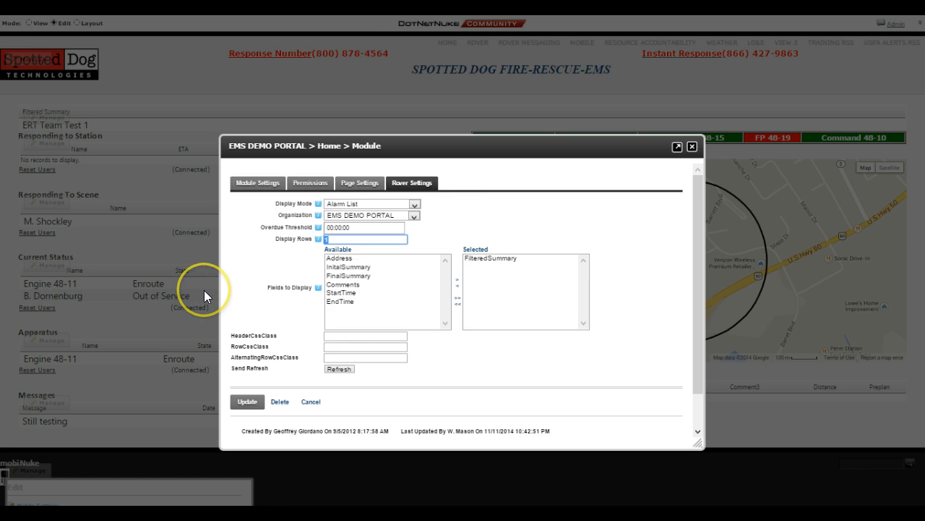
pyautogui.write('3')
pyautogui.doubleClick(326, 239)
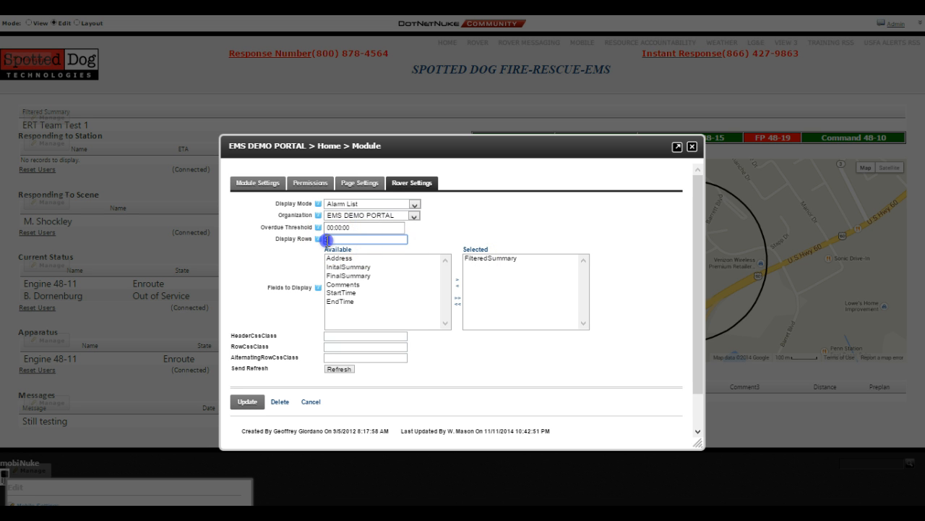
pyautogui.write('1')
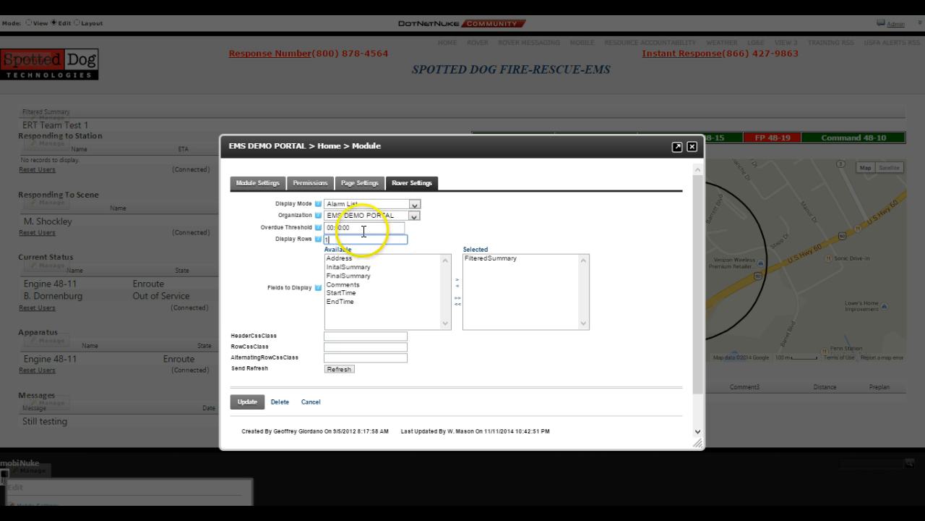
# Save the Filtered Summary module with an Overdue Threshold of 04:00:00 and check the page in View mode
pyautogui.doubleClick(331, 227)
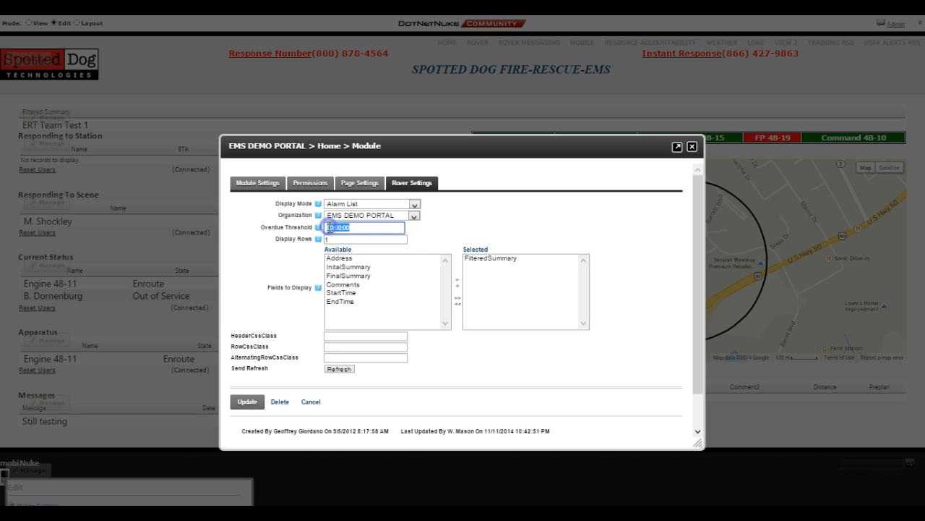
pyautogui.click(330, 227)
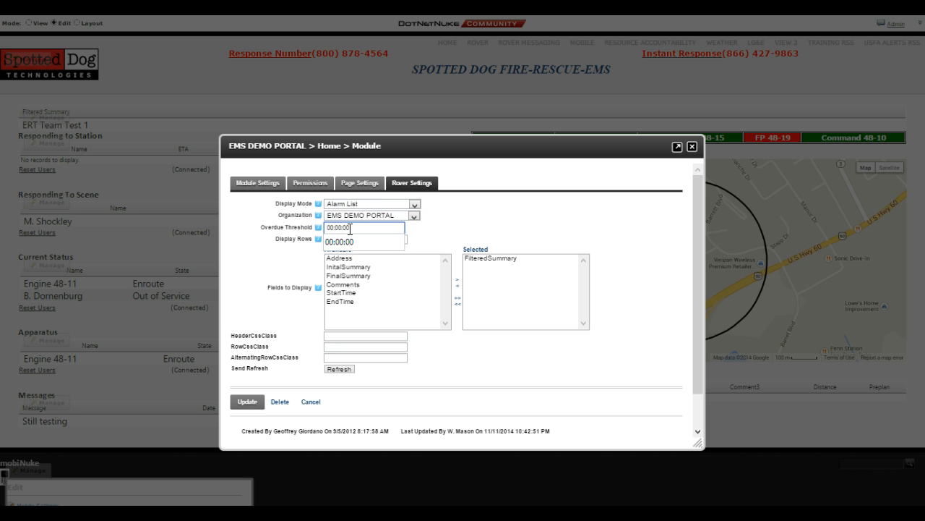
pyautogui.write('4')
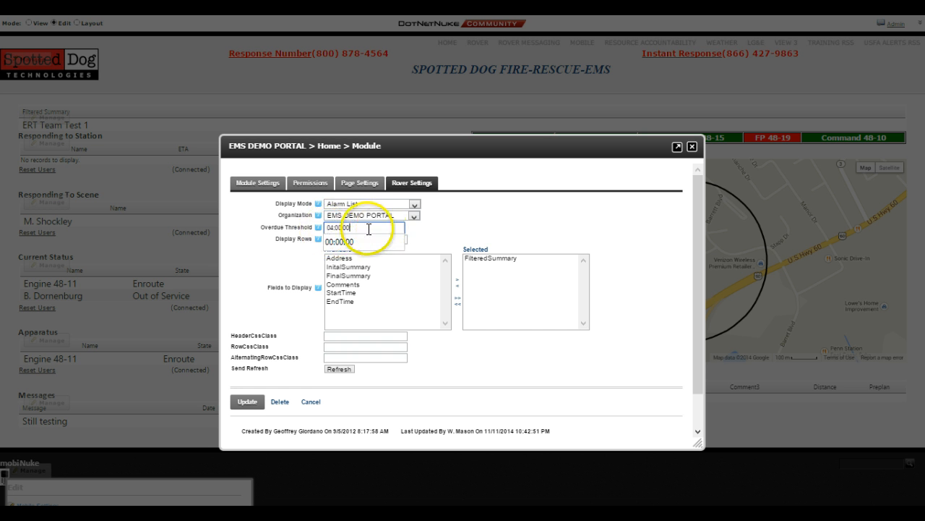
pyautogui.click(332, 227)
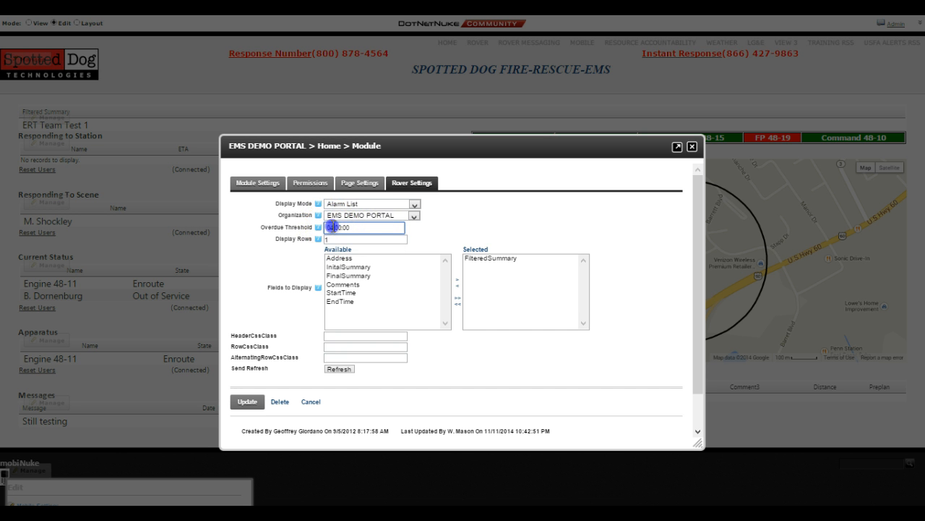
pyautogui.press('BackSpace')
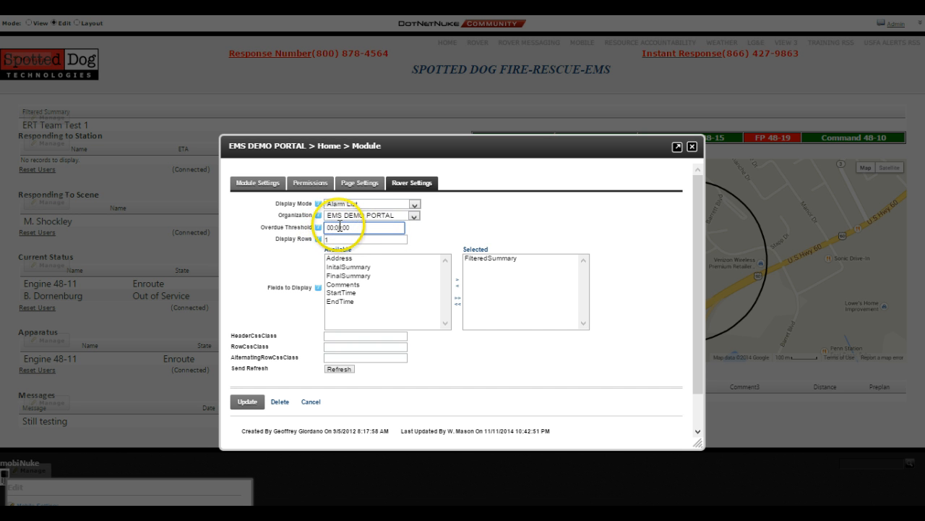
pyautogui.write('0')
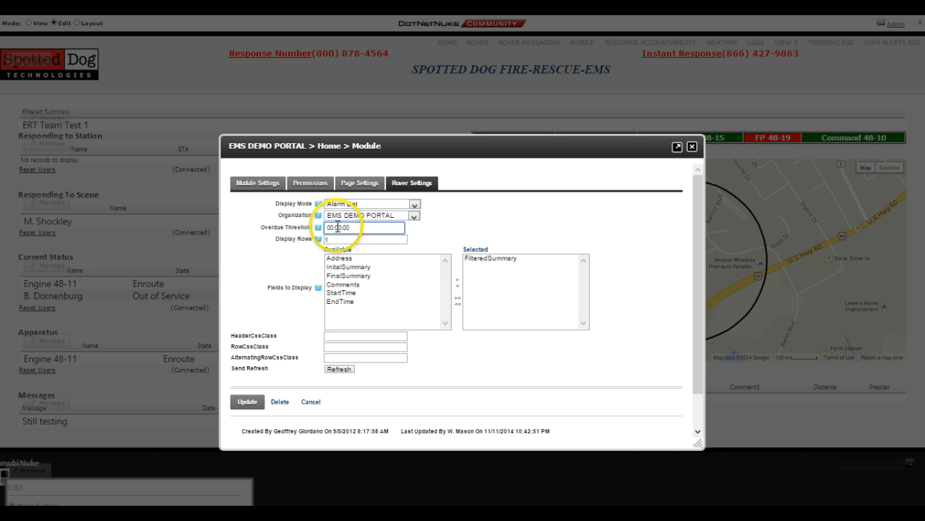
pyautogui.click(330, 227)
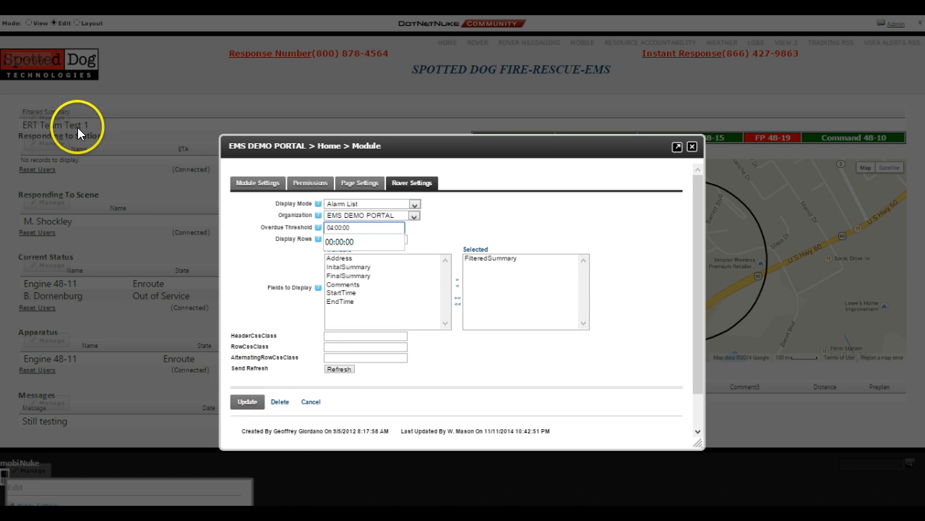
pyautogui.click(247, 403)
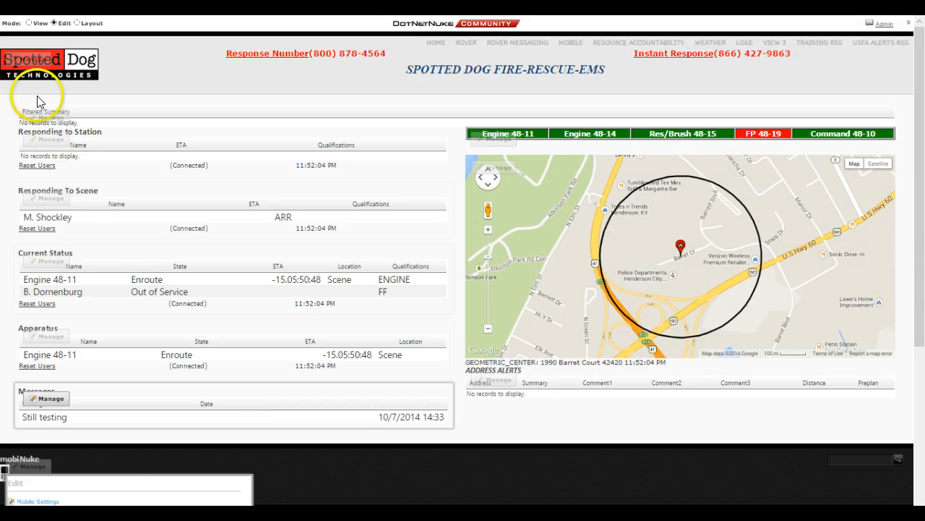
pyautogui.click(29, 23)
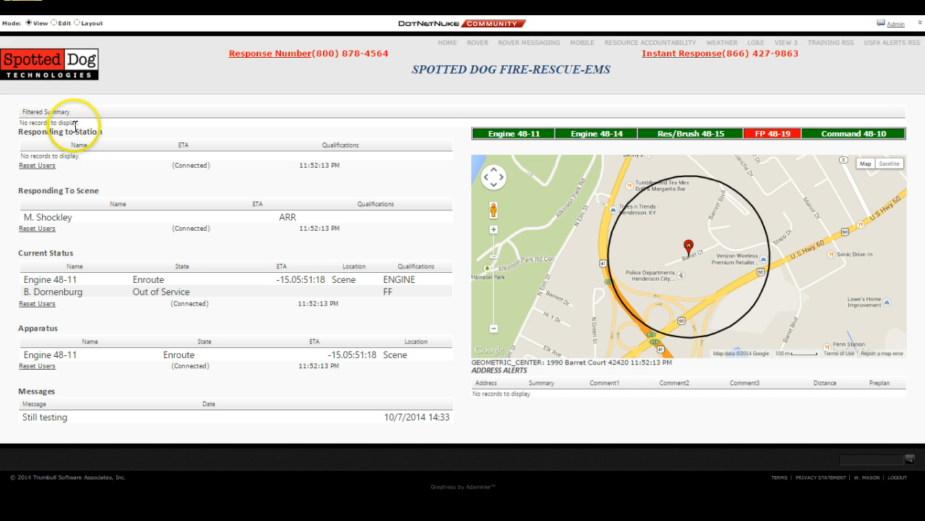
# Return the page to Edit mode, set the Filtered Summary module's Overdue Threshold to 00:00:00 and save its settings
pyautogui.click(54, 23)
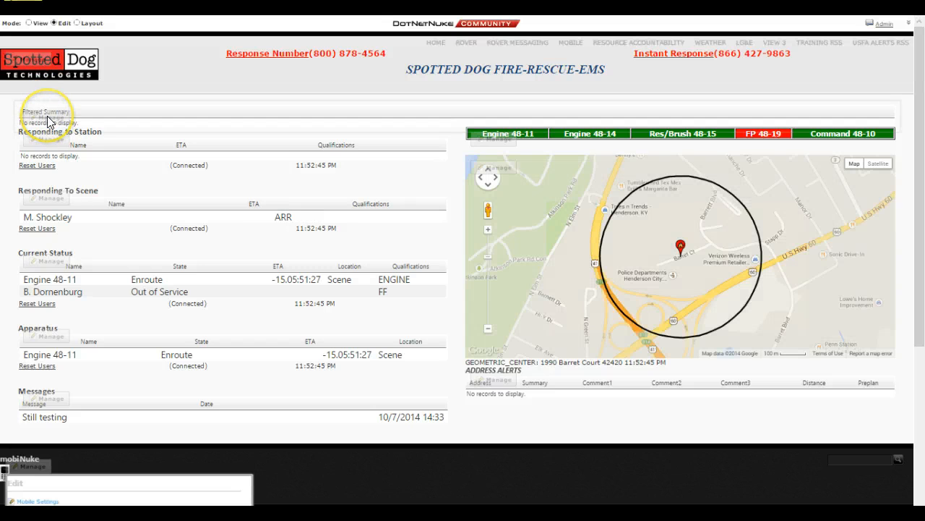
pyautogui.moveTo(46, 118)
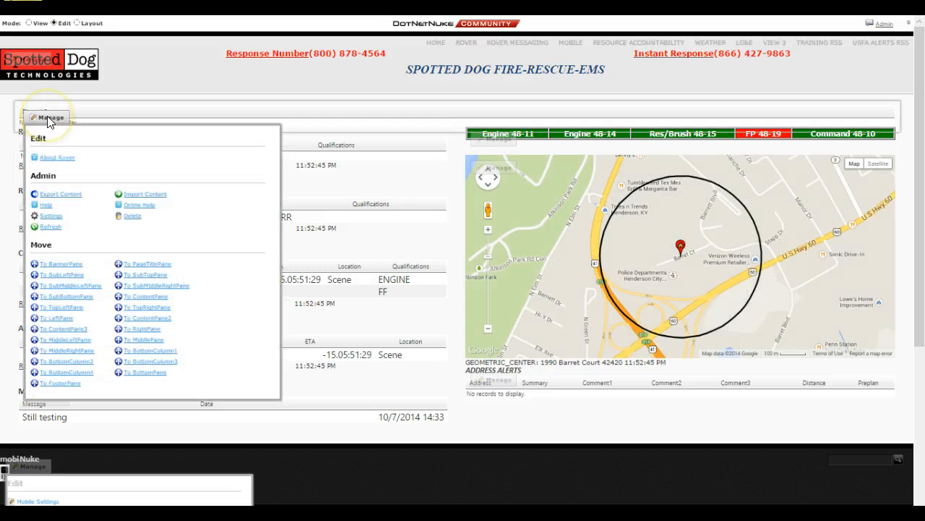
pyautogui.click(53, 217)
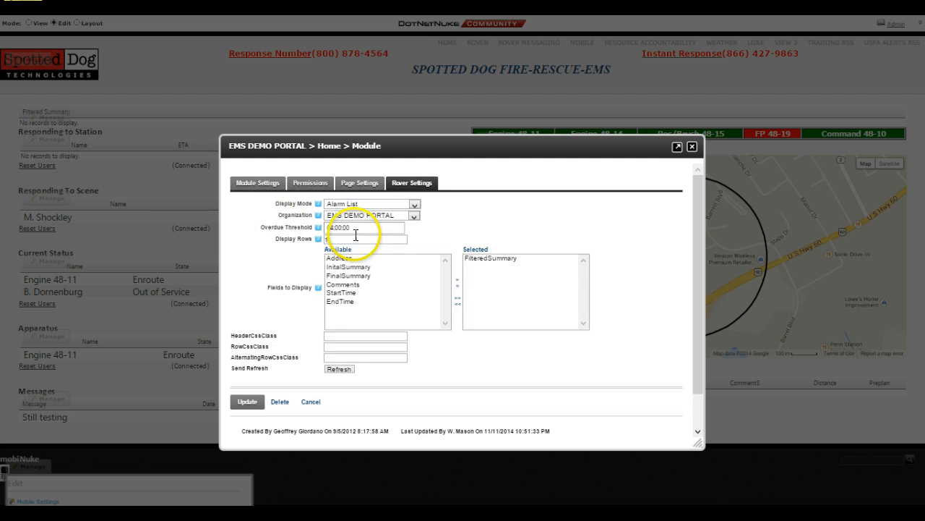
pyautogui.moveTo(365, 228); pyautogui.dragTo(329, 228)
pyautogui.write('00')
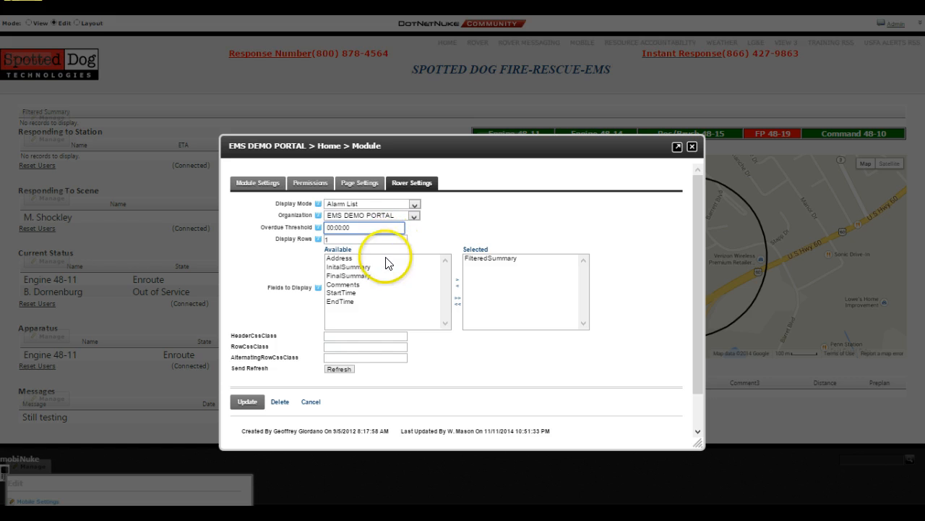
pyautogui.click(243, 398)
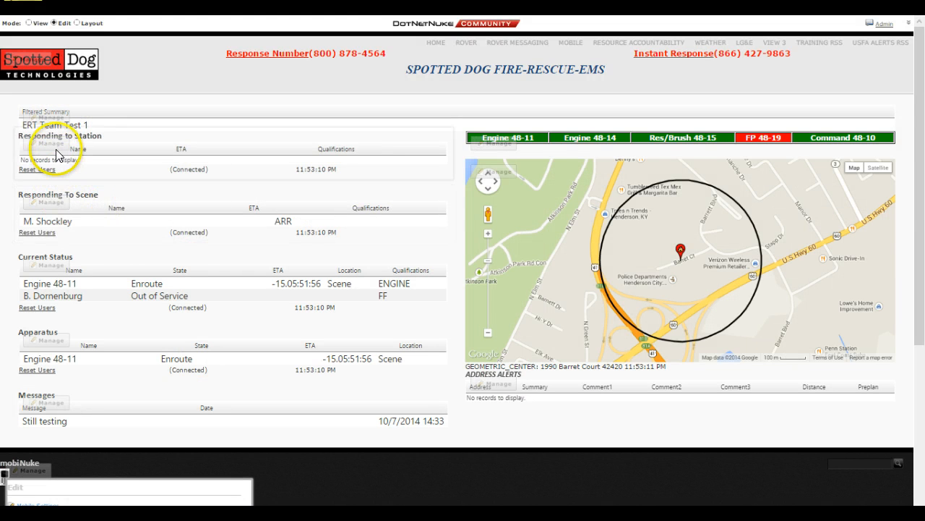
# Examine the Responding to Station module's Rover settings, including display modes, filters, thresholds and displayed fields, and leave them without saving
pyautogui.moveTo(58, 155)
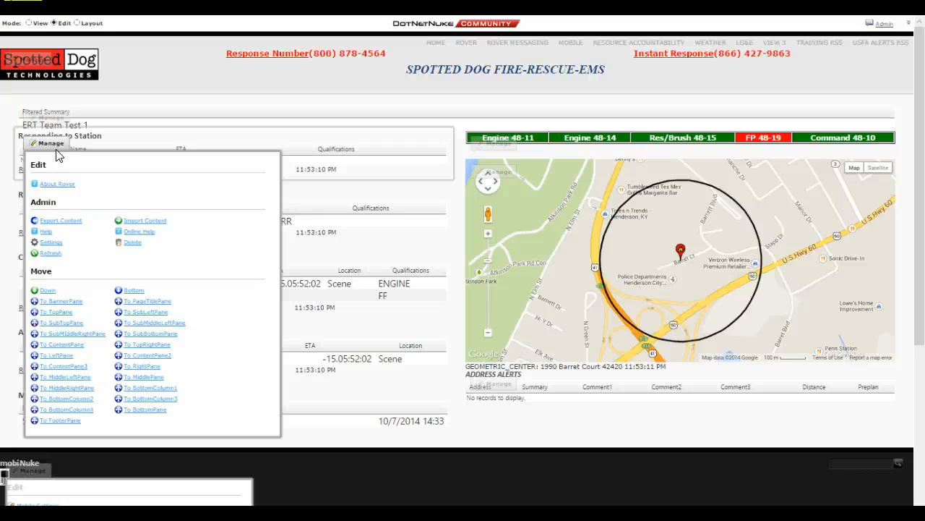
pyautogui.click(56, 241)
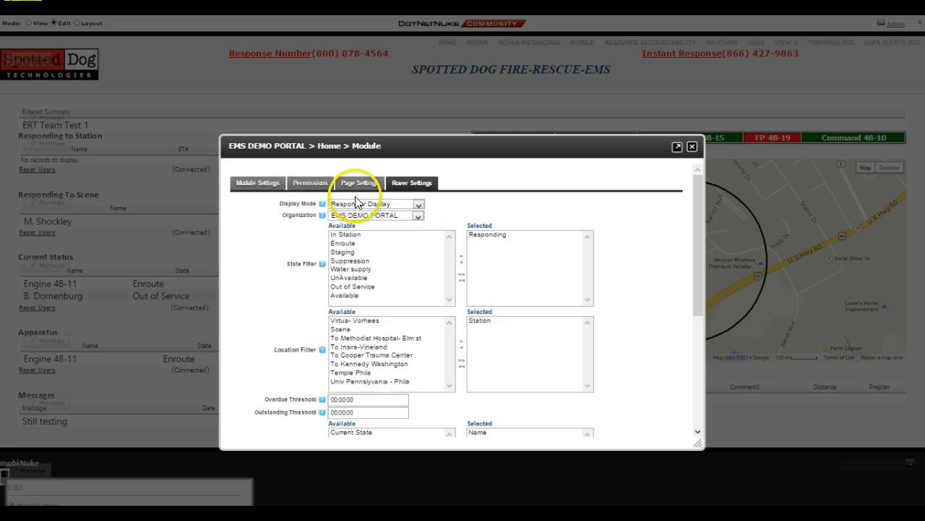
pyautogui.click(419, 206)
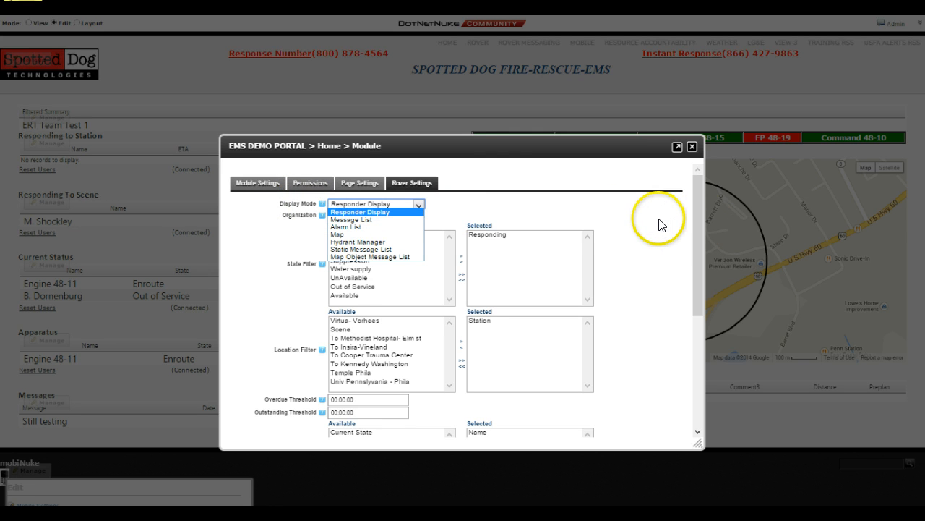
pyautogui.click(604, 208)
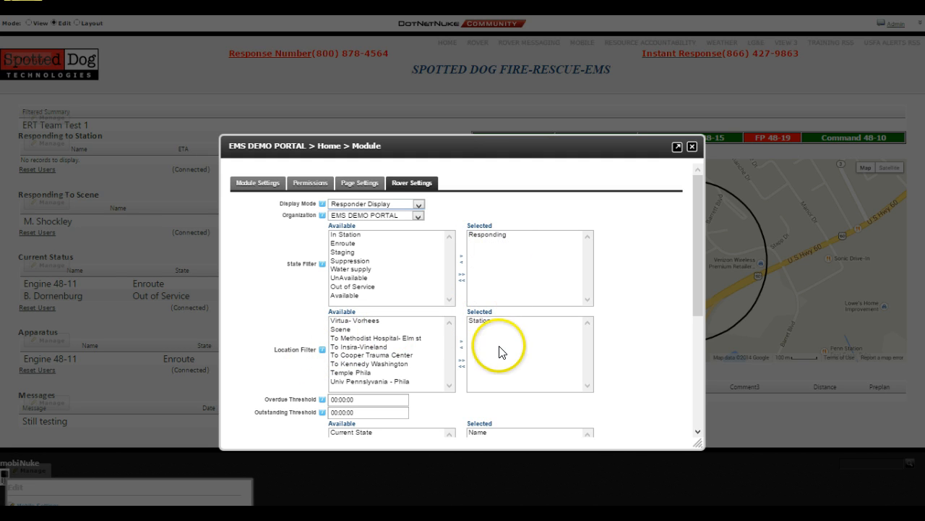
pyautogui.scroll(-2, 504, 339)
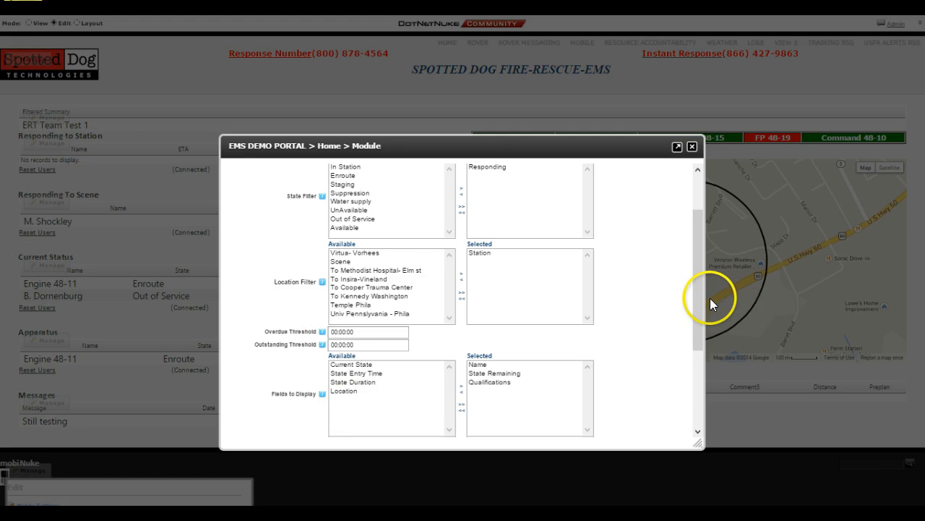
pyautogui.moveTo(699, 308); pyautogui.dragTo(709, 393)
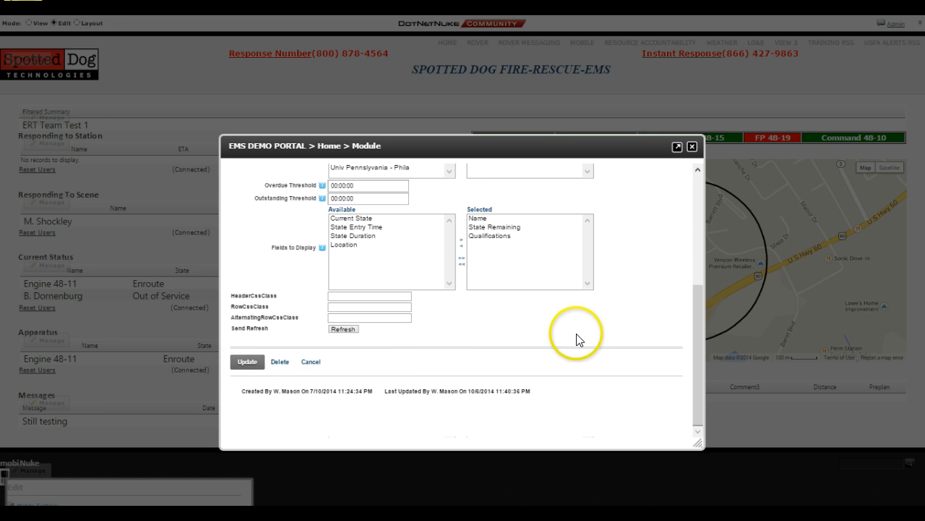
pyautogui.click(311, 363)
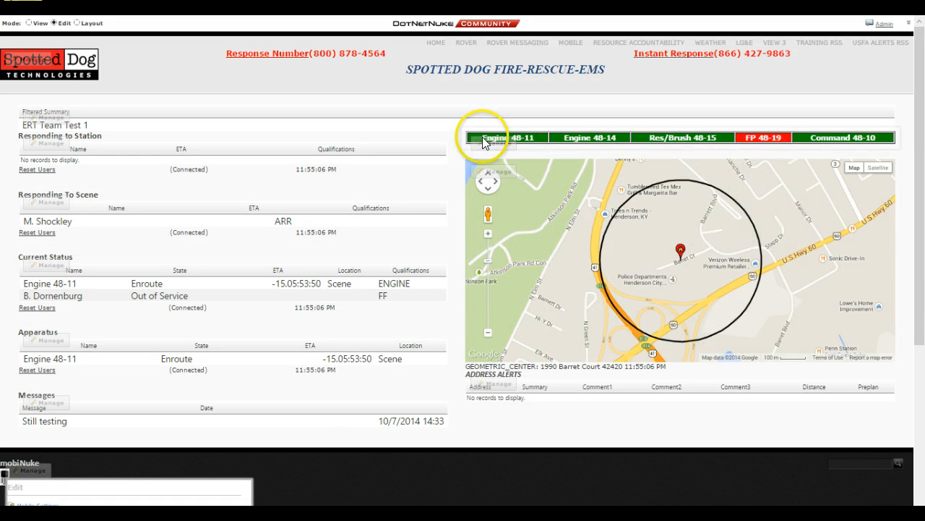
# Edit the HTML of the apparatus status banner, setting the FP 48-19 cell's background color to yellow, and preview it
pyautogui.moveTo(489, 139)
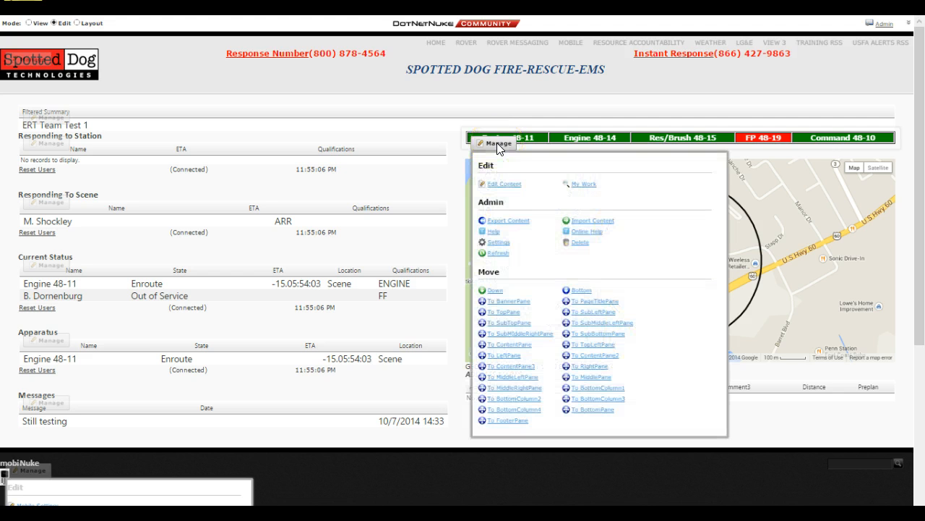
pyautogui.click(499, 183)
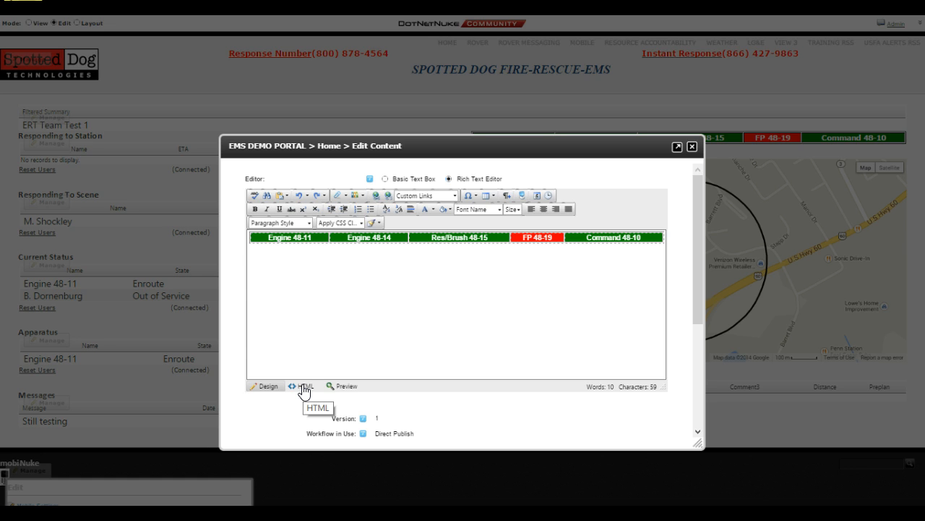
pyautogui.click(304, 389)
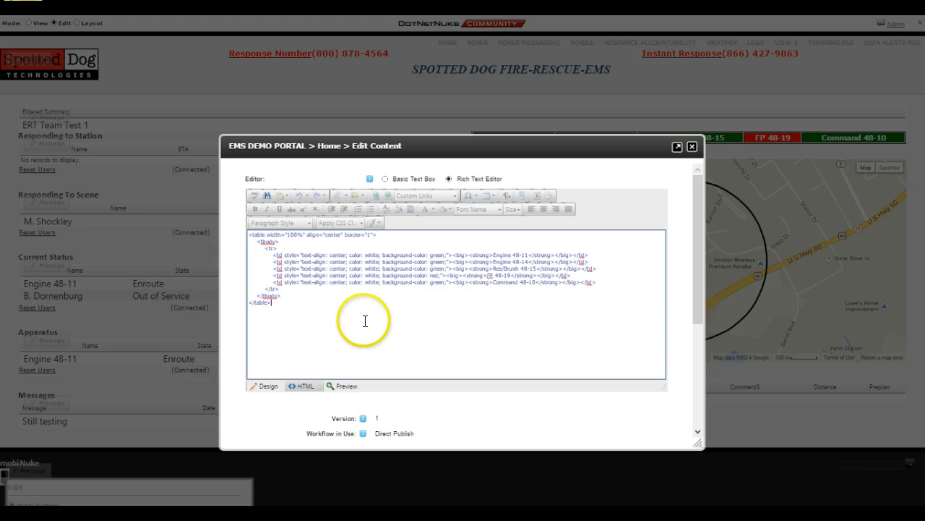
pyautogui.doubleClick(433, 275)
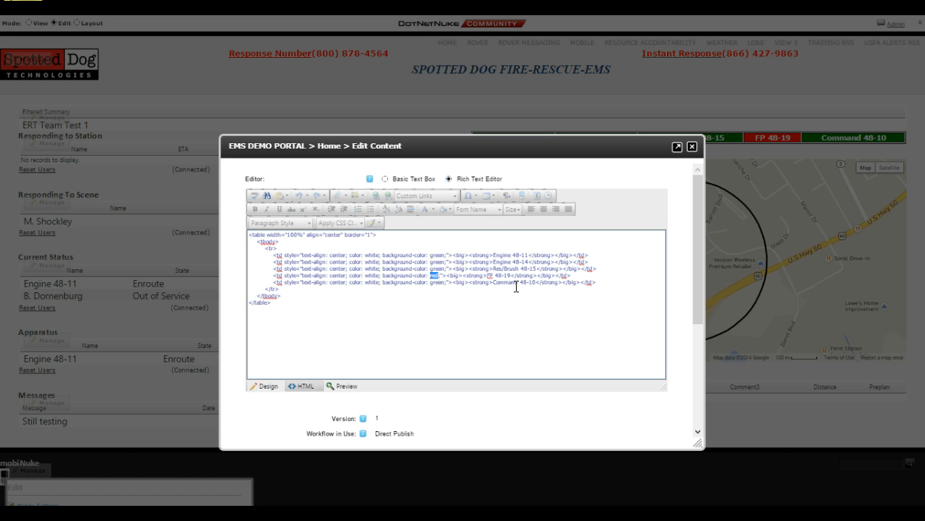
pyautogui.write('yellow')
pyautogui.click(345, 387)
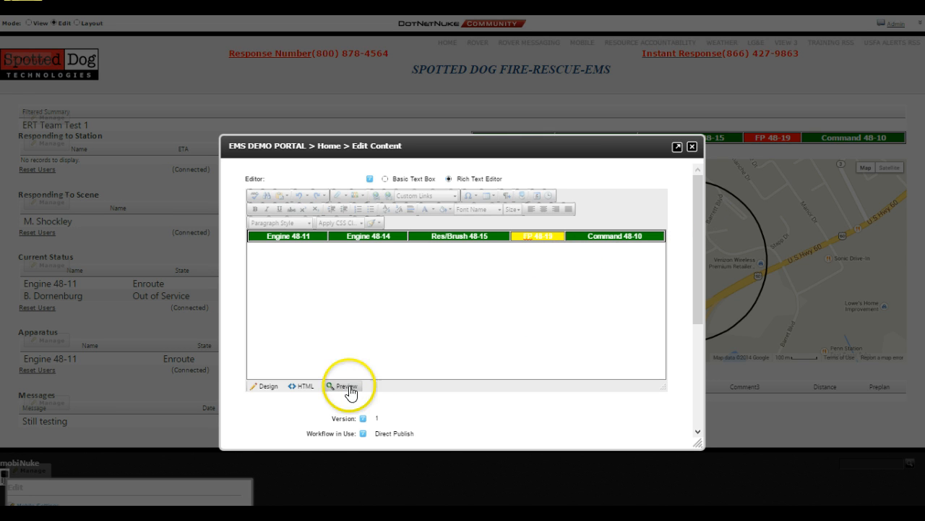
pyautogui.scroll(-2, 333, 390)
pyautogui.click(244, 342)
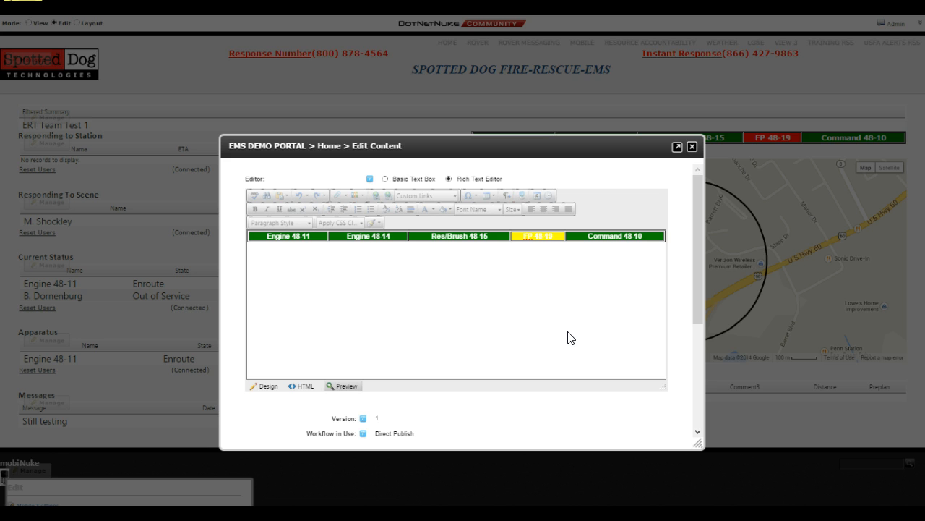
# Set the FP 48-19 cell's background color back to red in the HTML source and leave the content editor
pyautogui.click(302, 391)
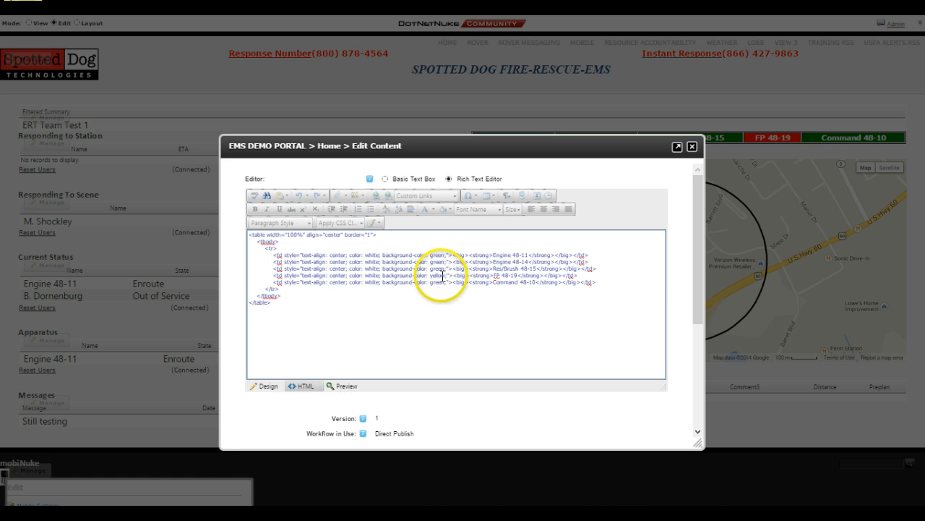
pyautogui.doubleClick(438, 275)
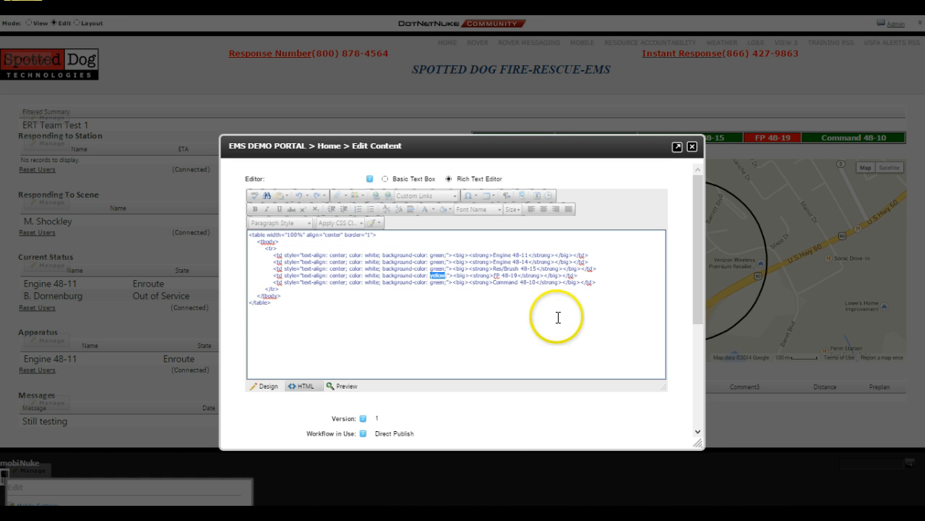
pyautogui.write('red')
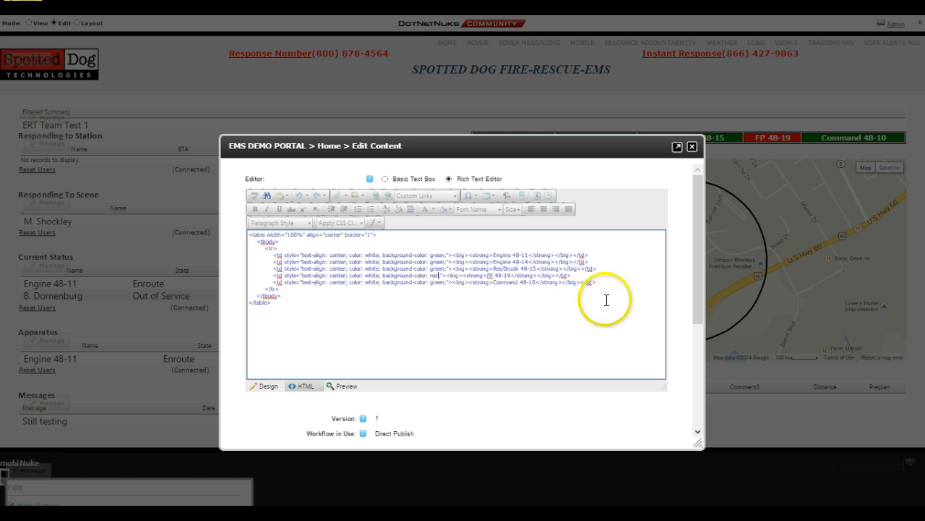
pyautogui.scroll(-3, 504, 426)
pyautogui.click(245, 291)
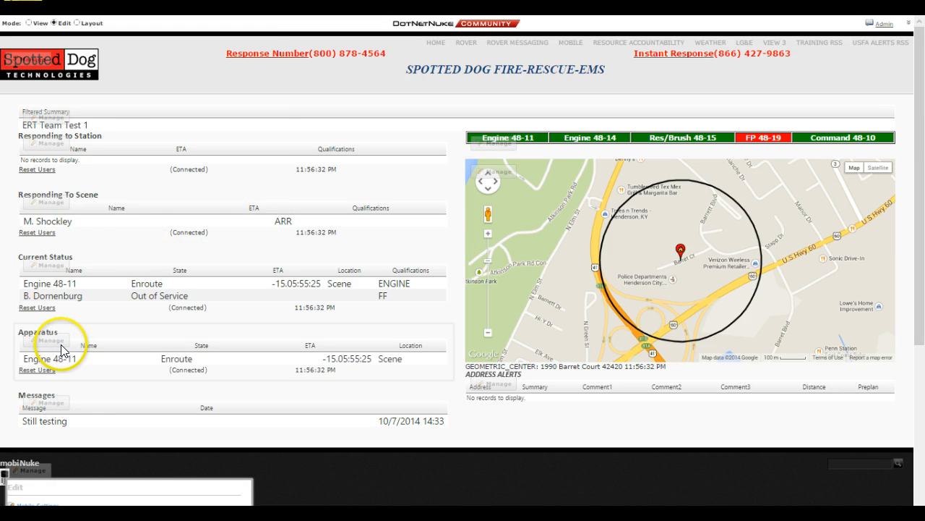
# Open the management options of the Apparatus module
pyautogui.moveTo(54, 342)
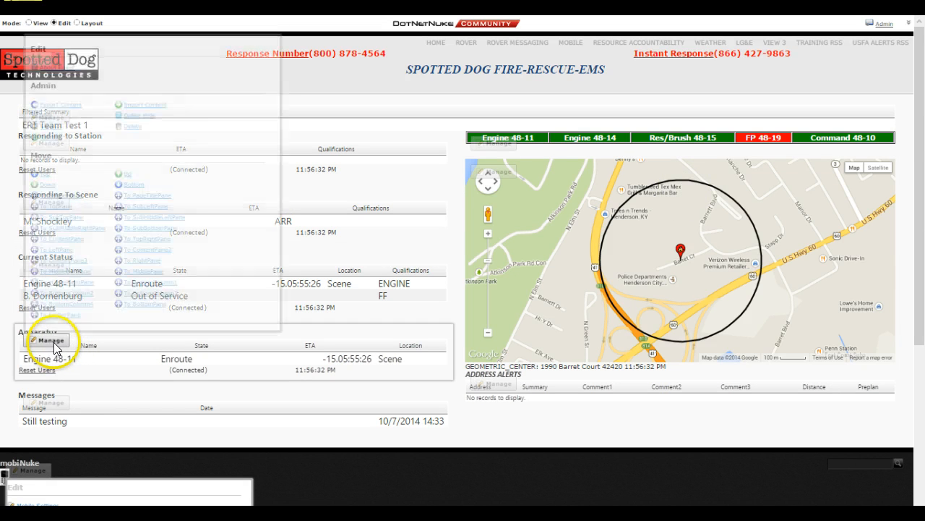